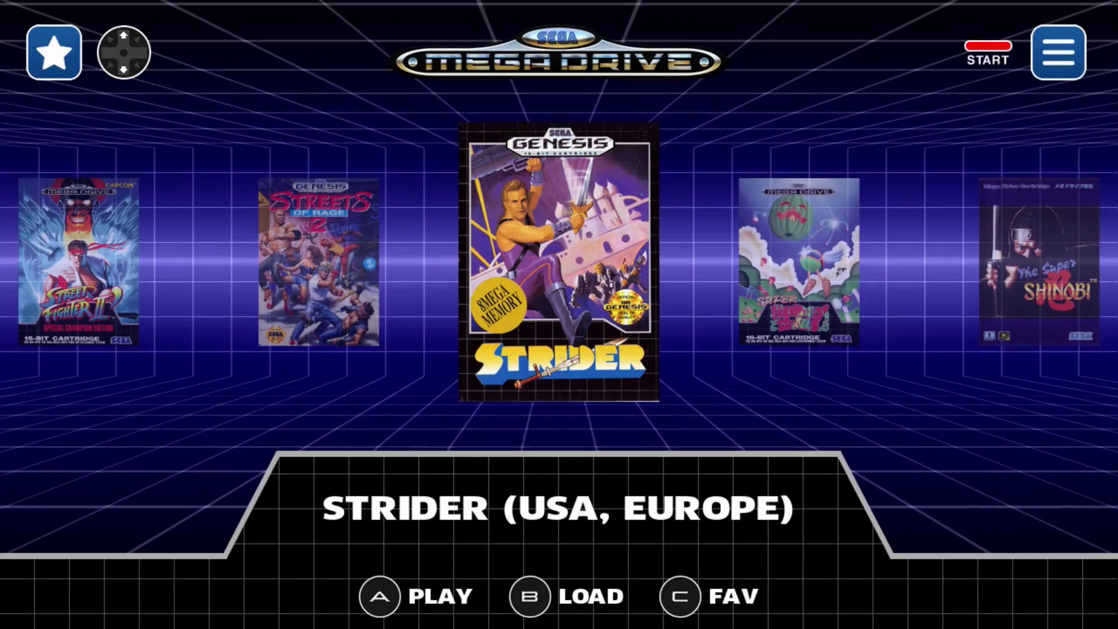
Advance the game carousel cover by cover from Super Fantasy Zone through Alien Soldier to Alisia Dragoon
{"action": "key", "text": "Right"}
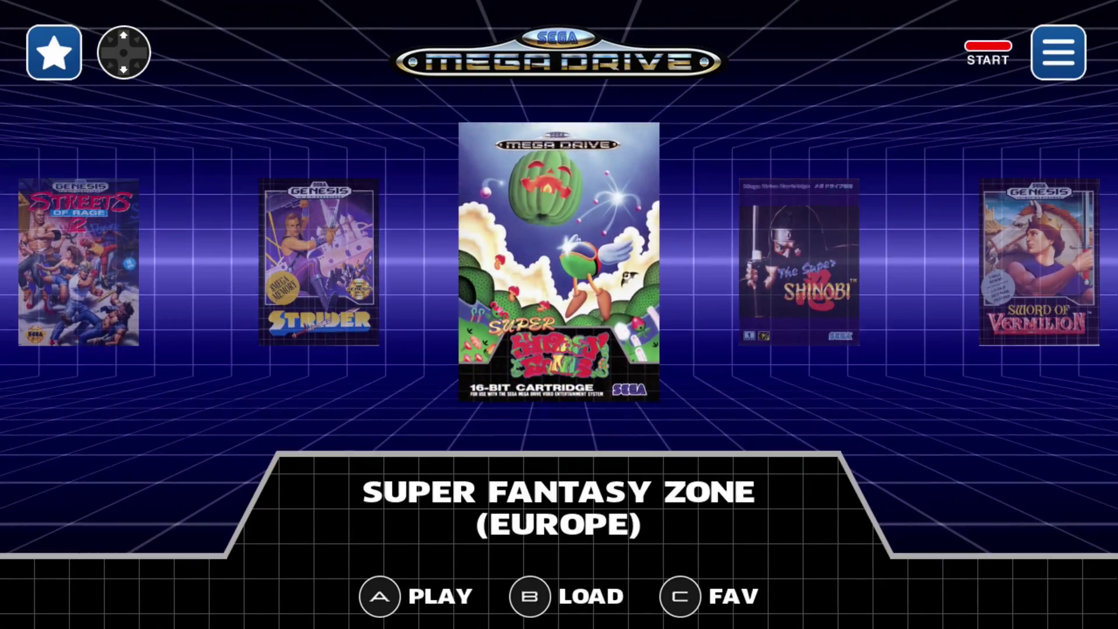
{"action": "key", "text": "Right"}
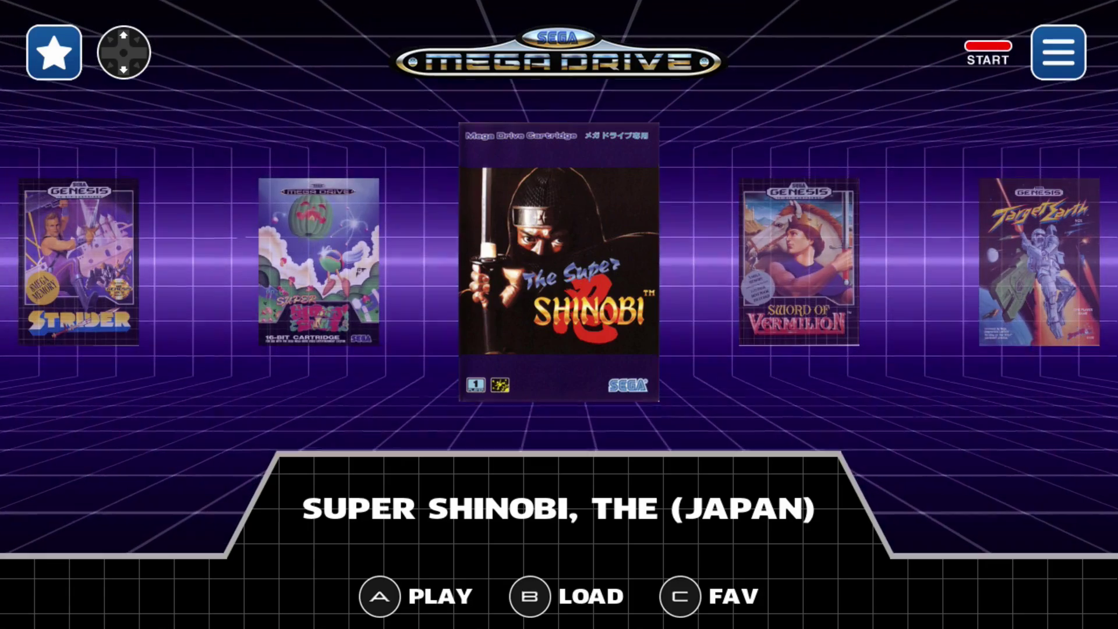
{"action": "key", "text": "Right"}
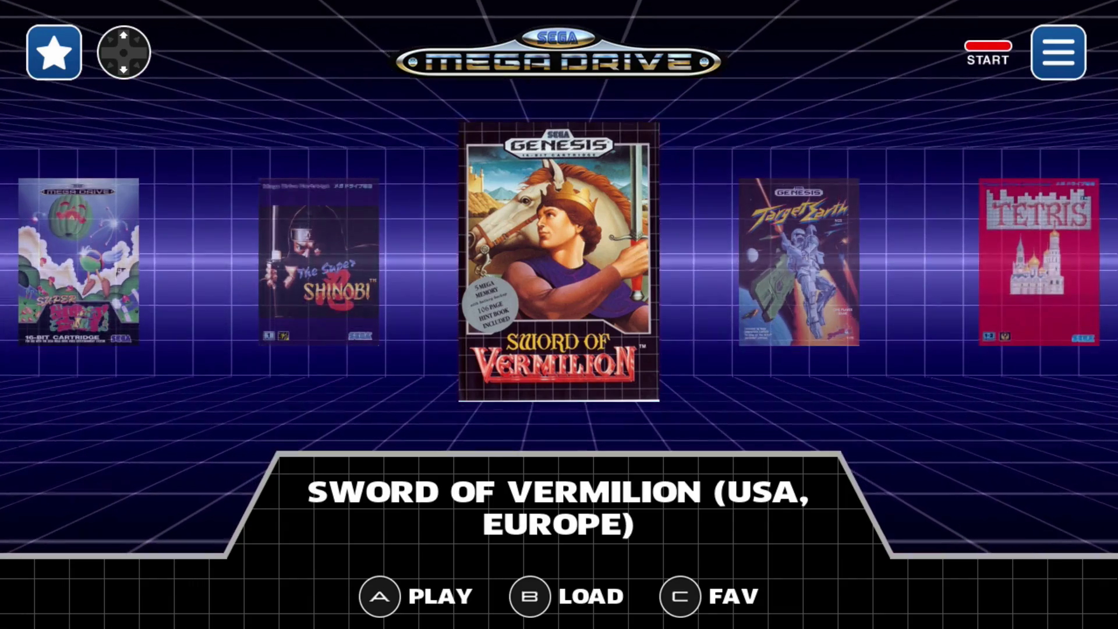
{"action": "key", "text": "Right"}
{"action": "key", "text": "Right"}
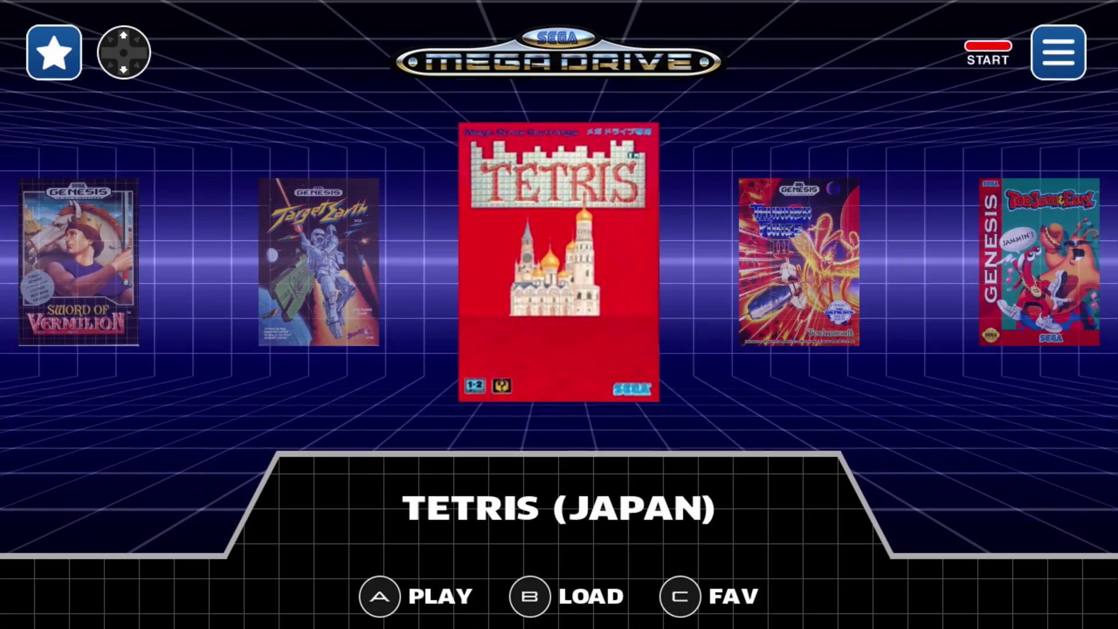
{"action": "key", "text": "Right"}
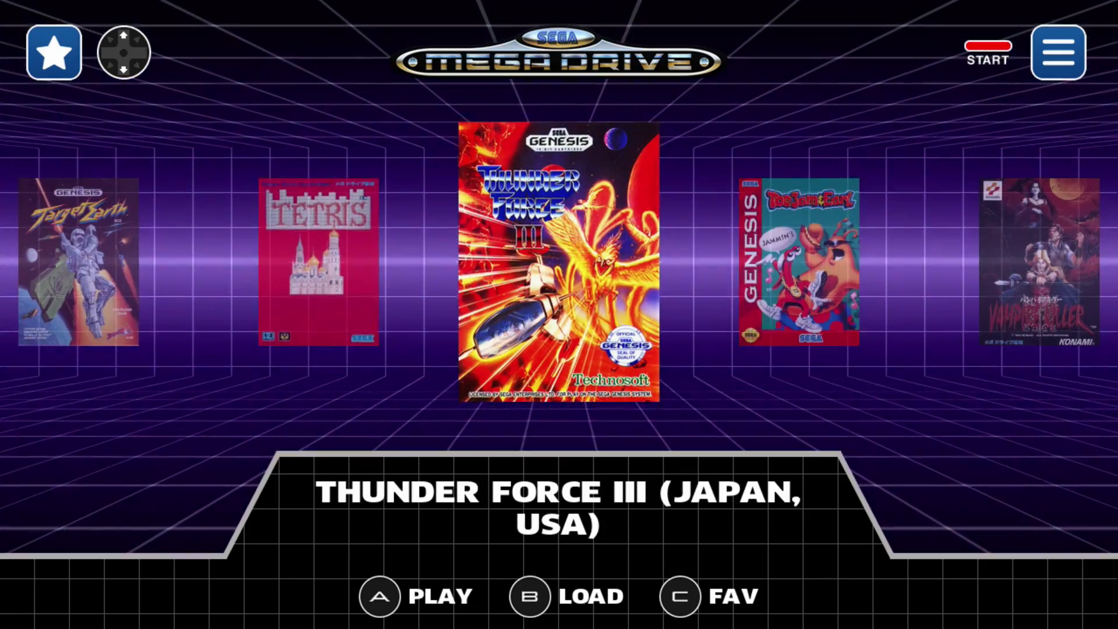
{"action": "key", "text": "Right"}
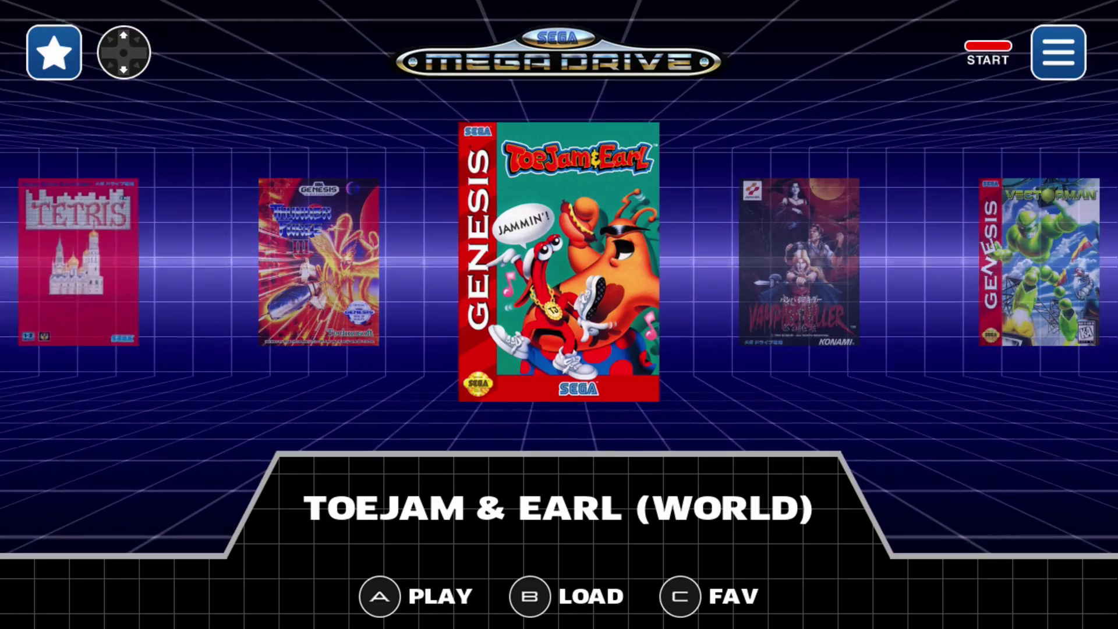
{"action": "key", "text": "Right"}
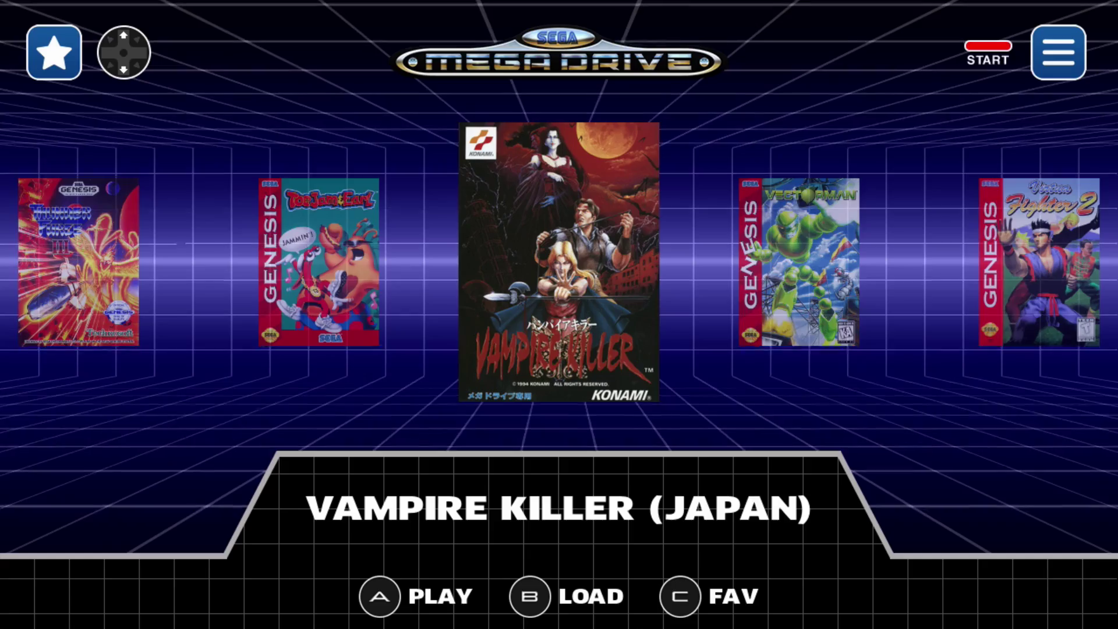
{"action": "key", "text": "Right"}
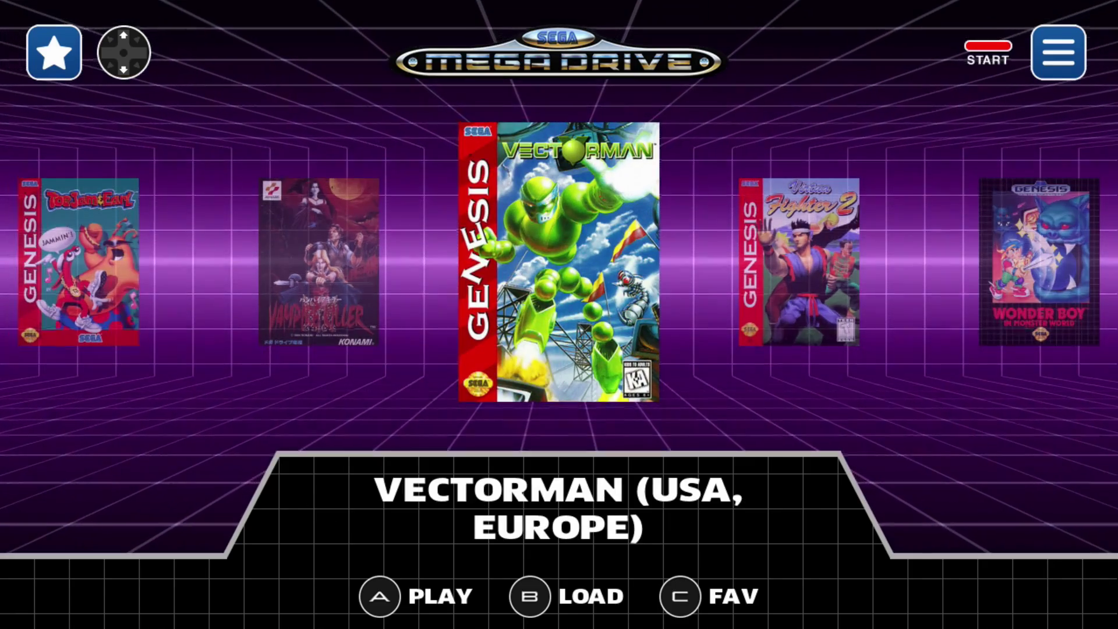
{"action": "key", "text": "Right"}
{"action": "key", "text": "Right"}
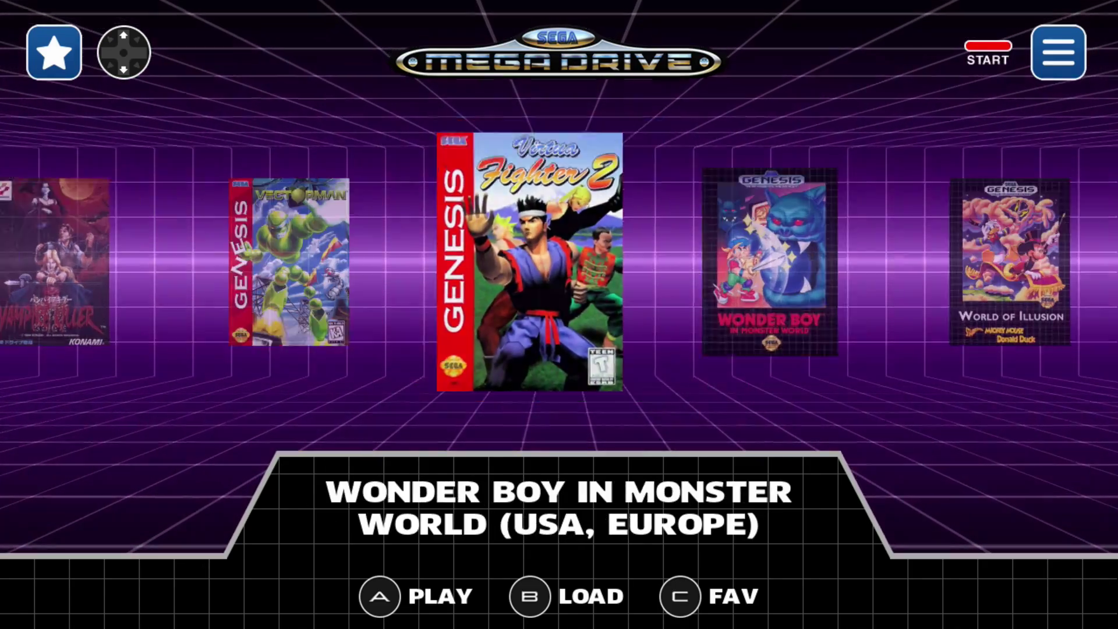
{"action": "key", "text": "Right"}
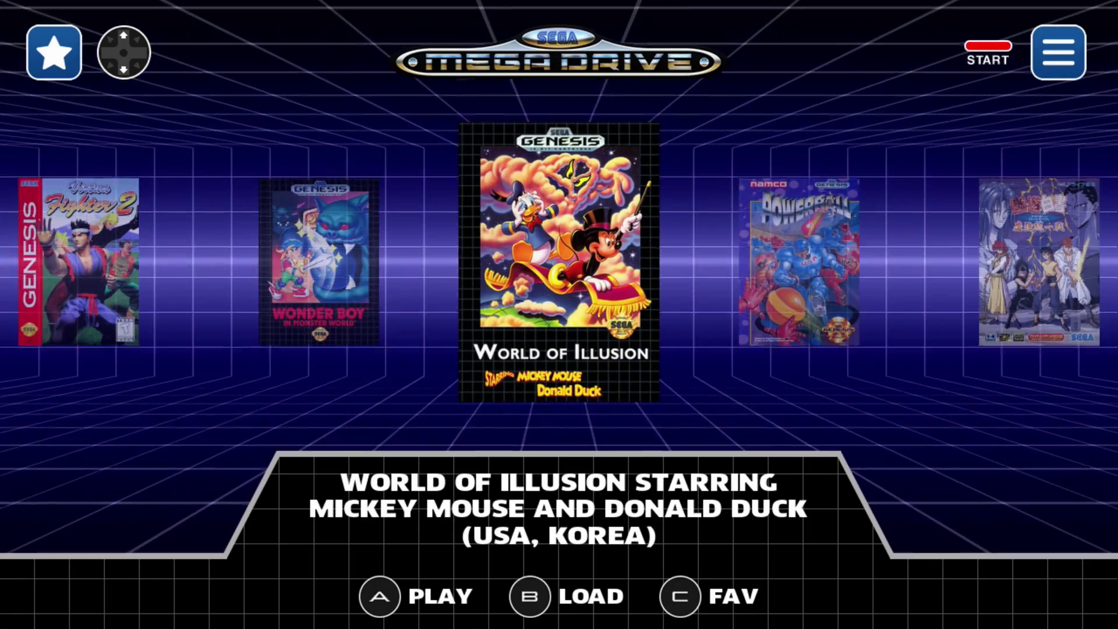
{"action": "key", "text": "Right"}
{"action": "key", "text": "Right"}
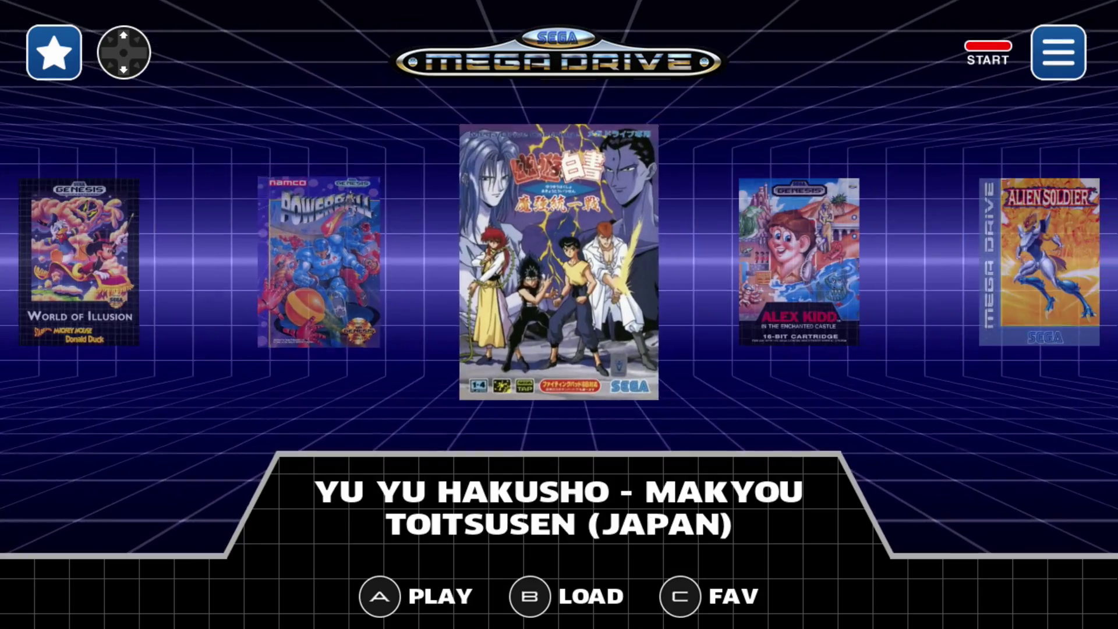
{"action": "key", "text": "Right"}
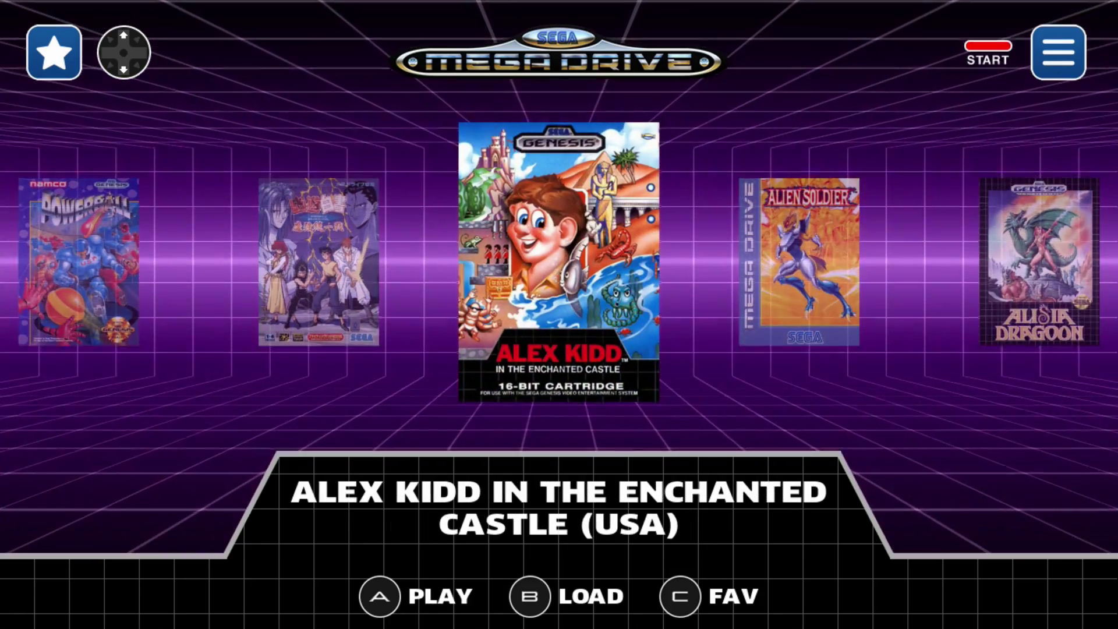
{"action": "key", "text": "Right"}
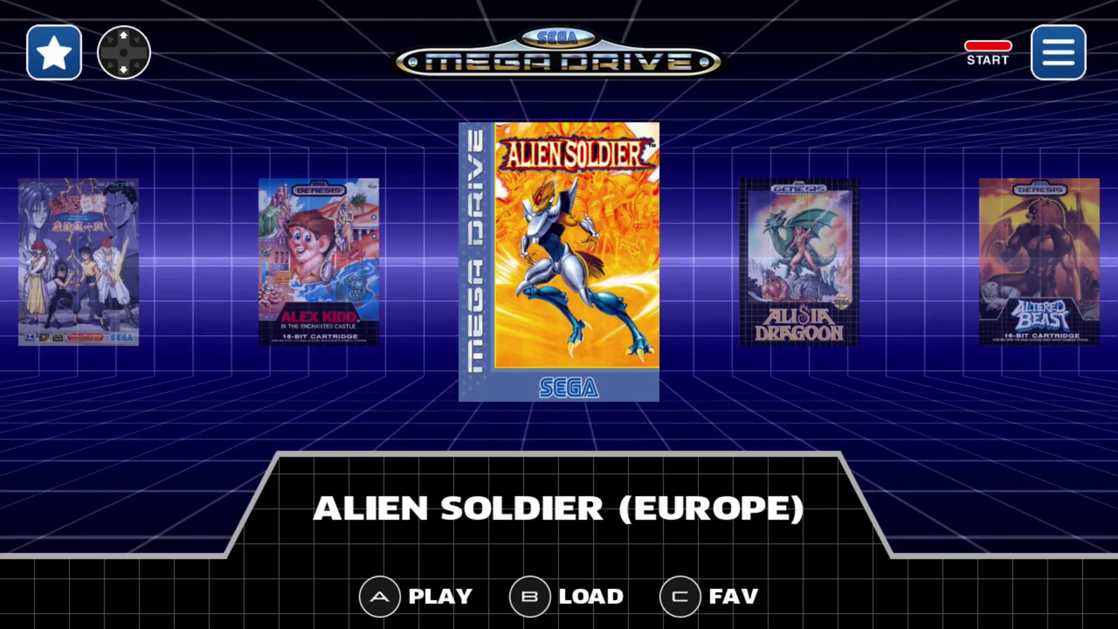
{"action": "key", "text": "Right"}
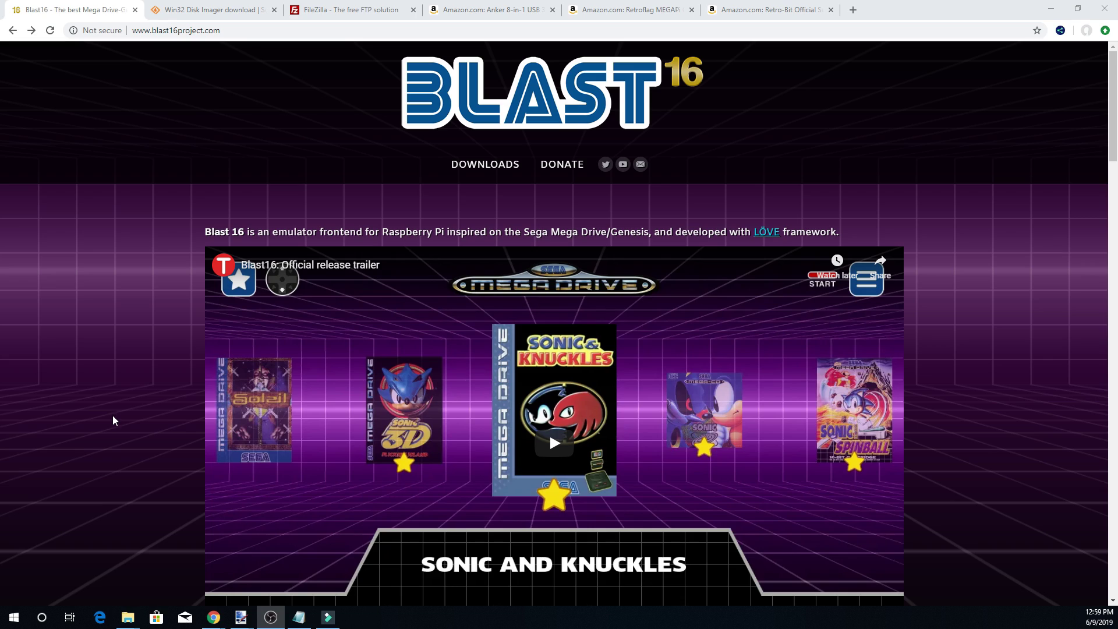
Scroll down to the Downloads section listing the 1.0.5-release-20190608 SD Card Image
{"action": "scroll", "coordinate": [113, 415], "scroll_direction": "down", "scroll_amount": 10}
{"action": "scroll", "coordinate": [112, 432], "scroll_direction": "down", "scroll_amount": 15}
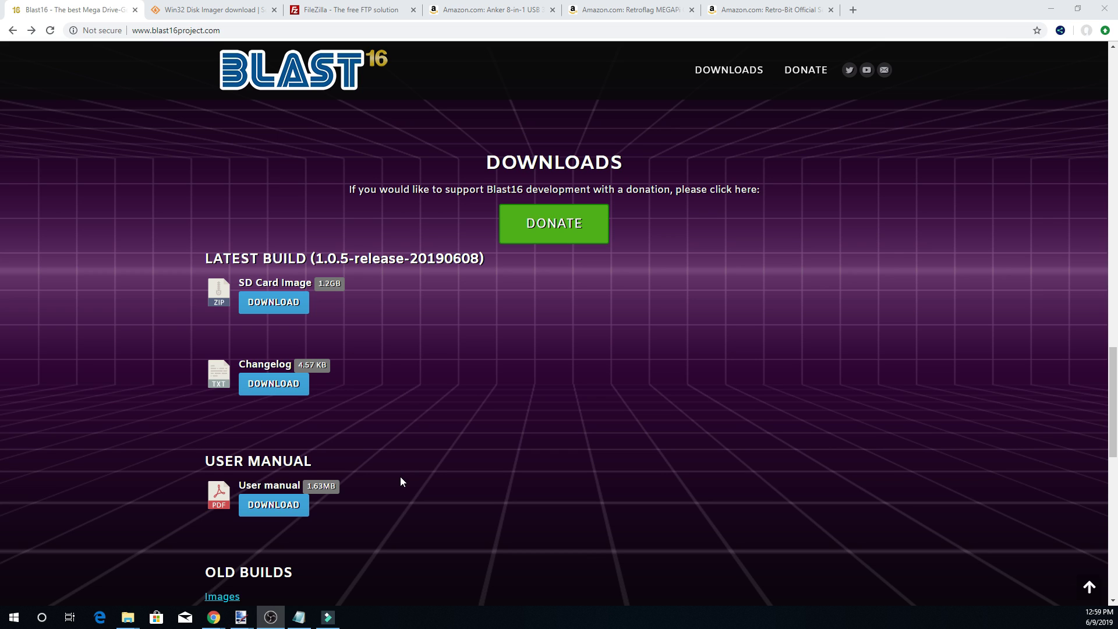
Look over the Old Builds and Boxarts downloads, then switch to the Win32 Disk Imager page
{"action": "scroll", "coordinate": [400, 481], "scroll_direction": "down", "scroll_amount": 4}
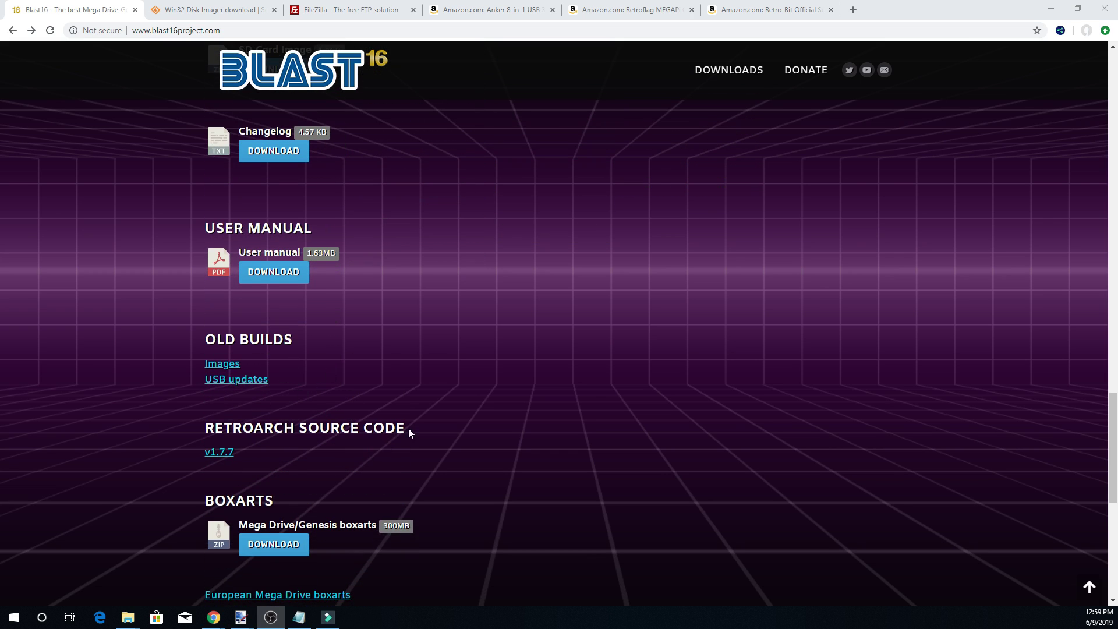
{"action": "scroll", "coordinate": [549, 478], "scroll_direction": "down", "scroll_amount": 3}
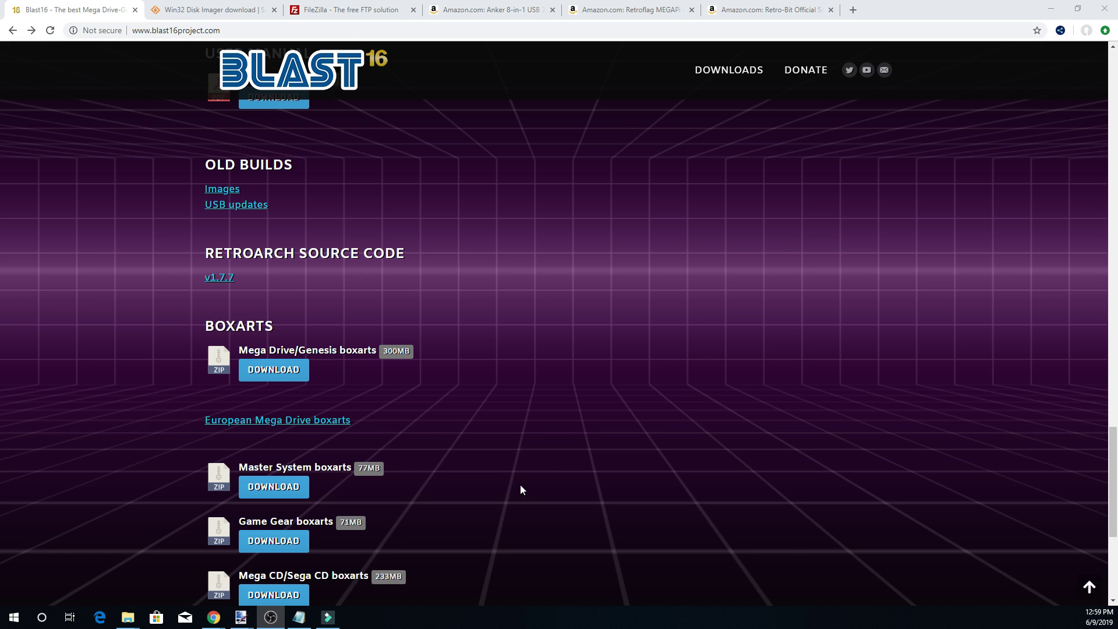
{"action": "scroll", "coordinate": [503, 474], "scroll_direction": "down", "scroll_amount": 2}
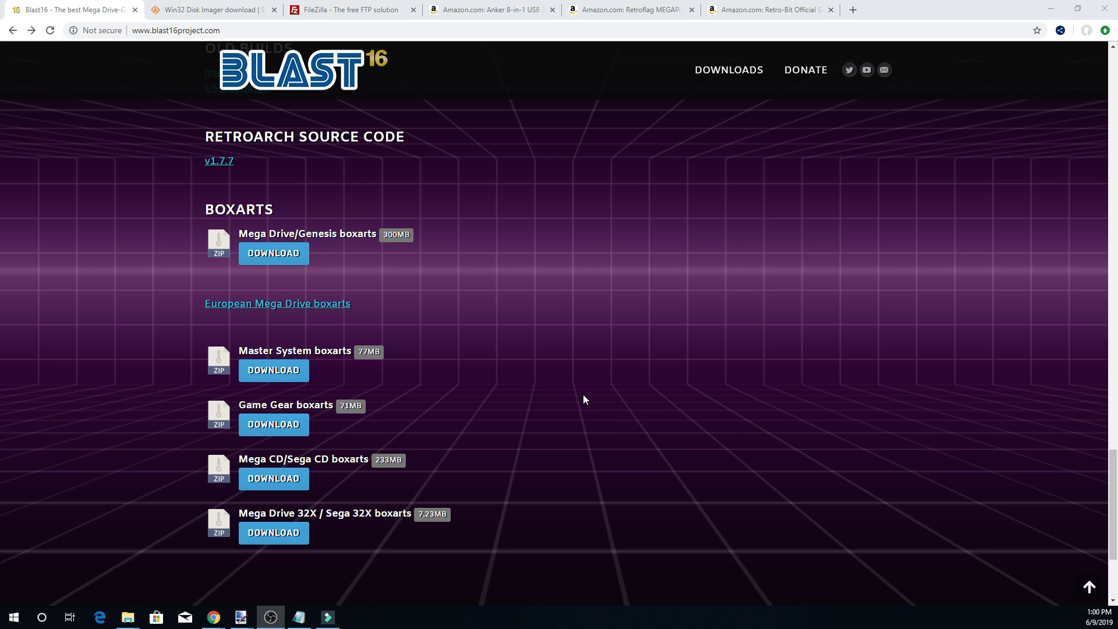
{"action": "scroll", "coordinate": [591, 325], "scroll_direction": "up", "scroll_amount": 10}
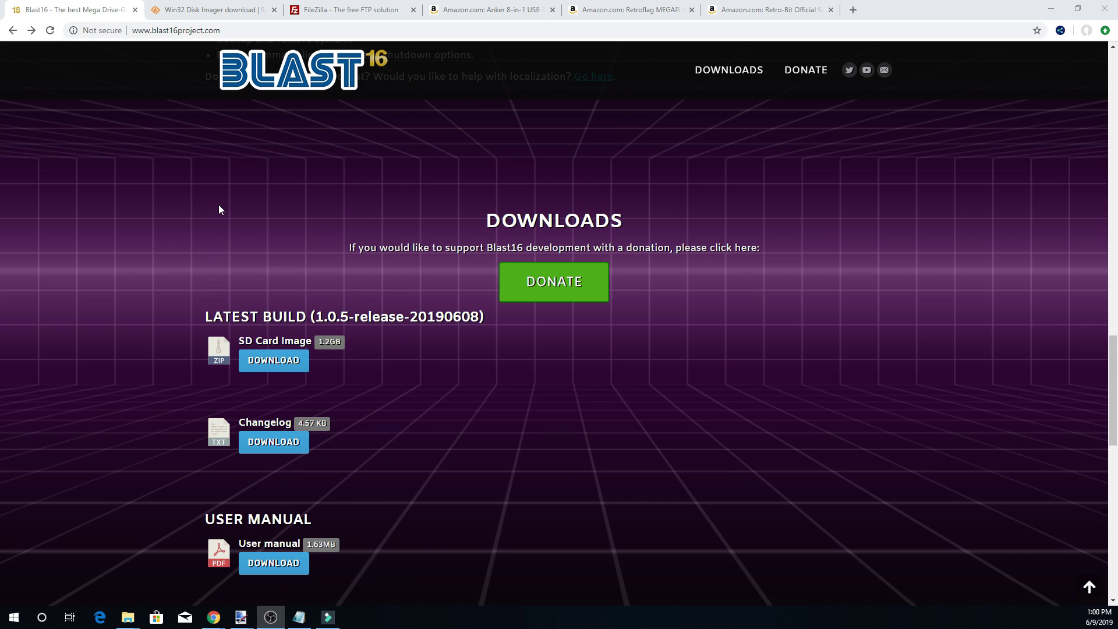
{"action": "left_click", "coordinate": [211, 20]}
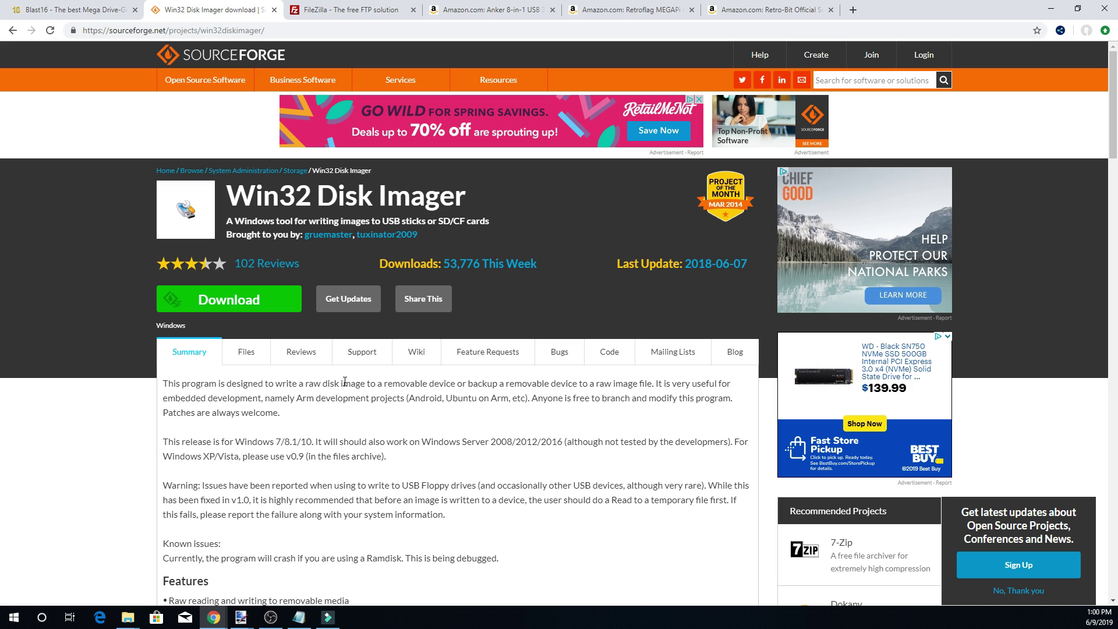
Switch to the FileZilla homepage
{"action": "left_click", "coordinate": [353, 10]}
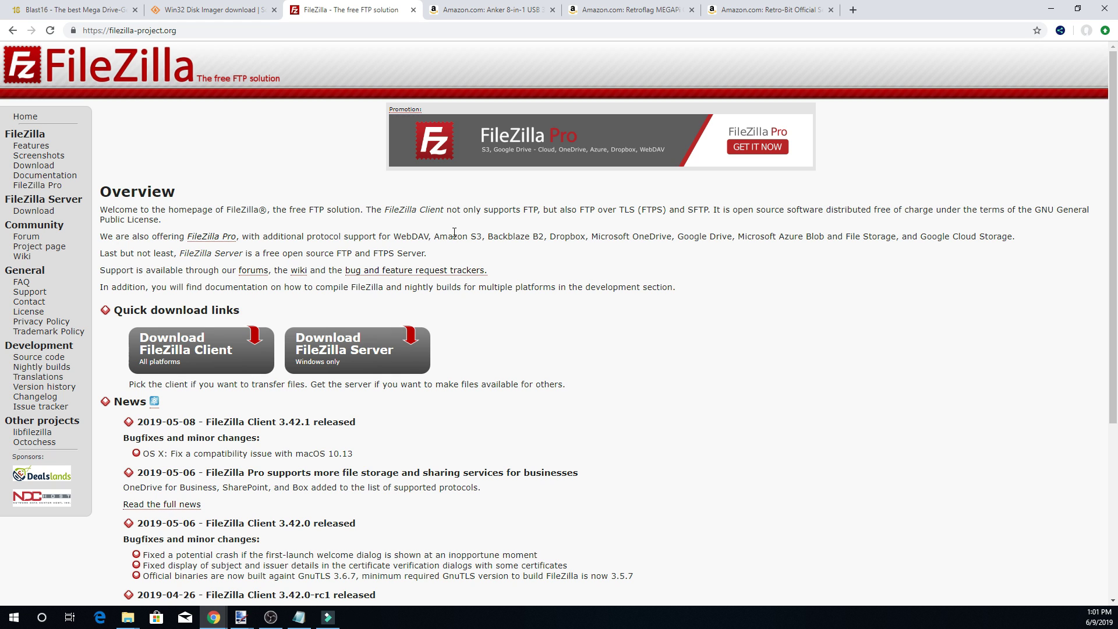
Open the Anker 8-in-1 USB 3.0 card reader listing and scroll to its title and price
{"action": "left_click", "coordinate": [496, 10]}
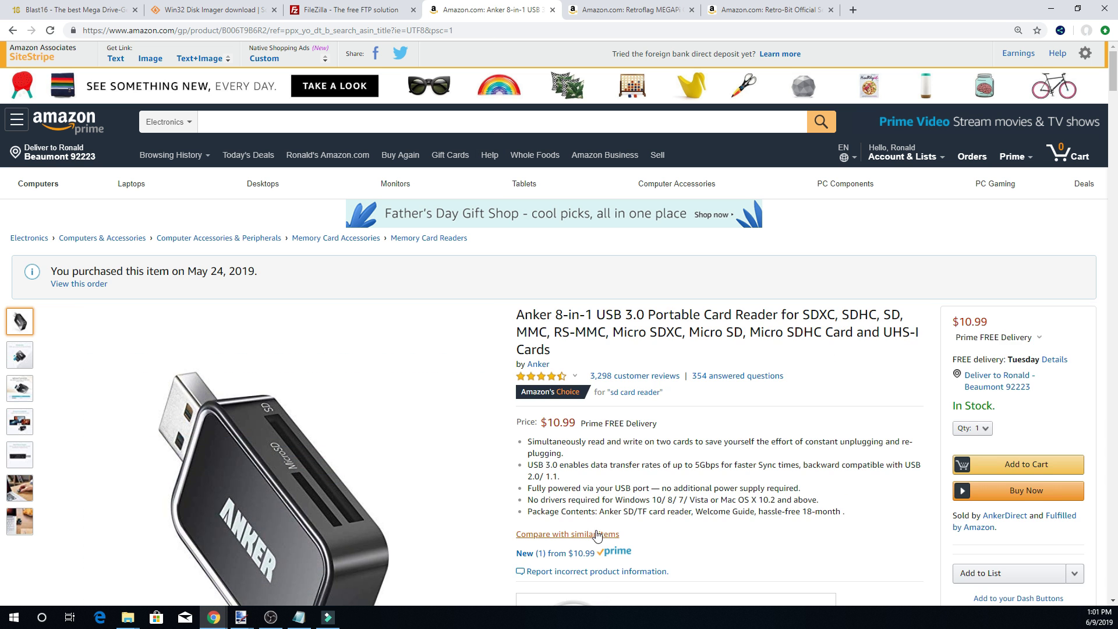
{"action": "scroll", "coordinate": [733, 480], "scroll_direction": "down", "scroll_amount": 1}
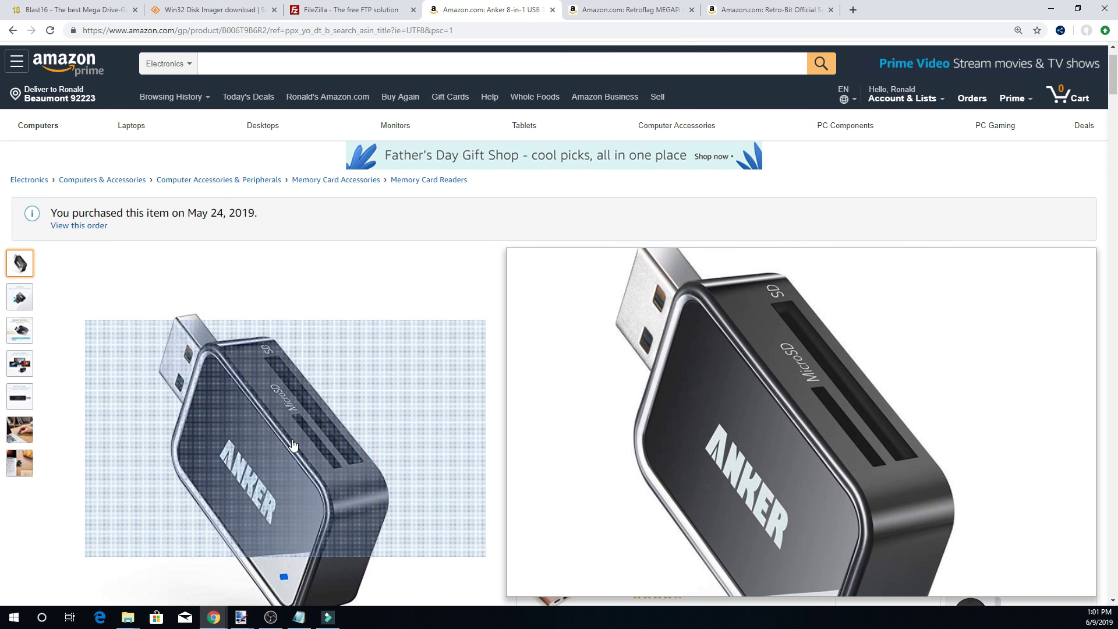
{"action": "scroll", "coordinate": [291, 439], "scroll_direction": "down", "scroll_amount": 1}
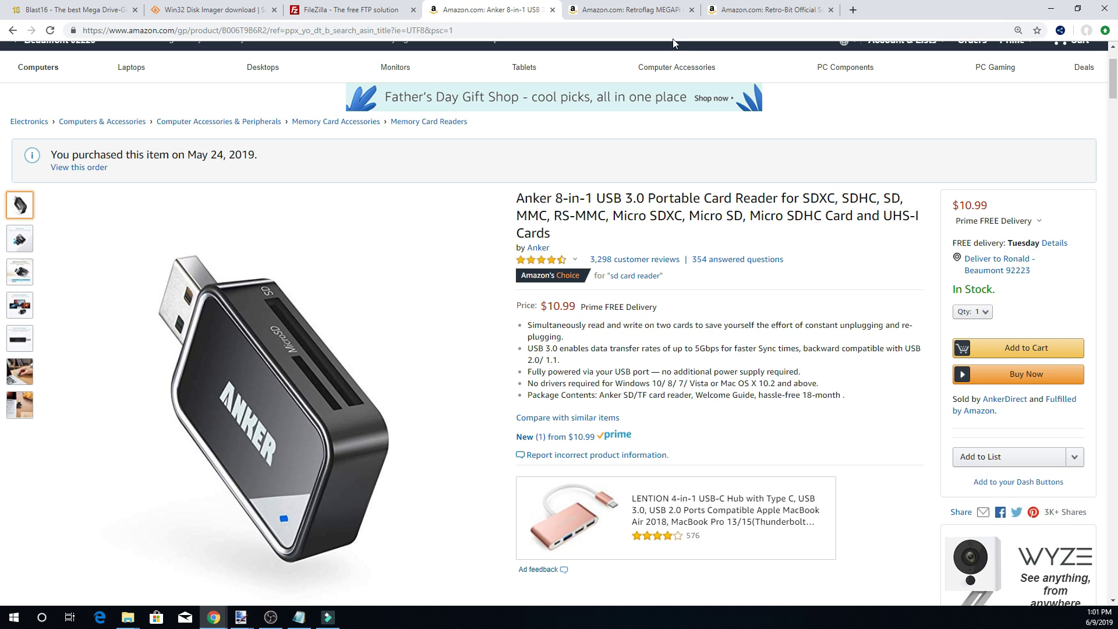
{"action": "left_click", "coordinate": [663, 16]}
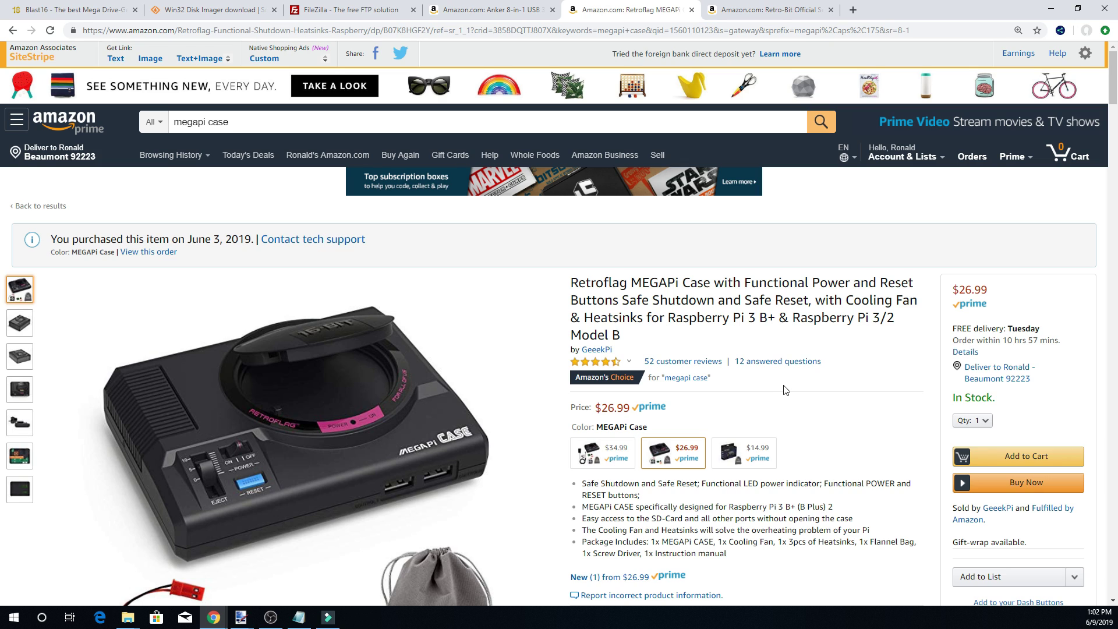
Browse the Retroflag MEGAPi case images and scroll to its $34.99, $26.99 and $14.99 versions
{"action": "mouse_move", "coordinate": [23, 326]}
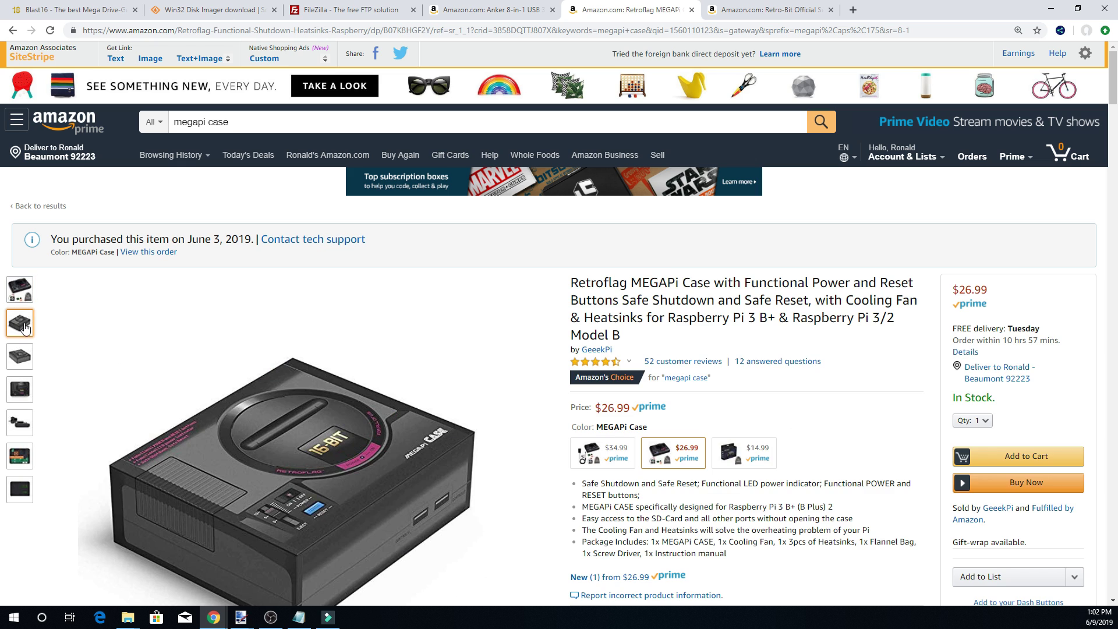
{"action": "mouse_move", "coordinate": [27, 293]}
{"action": "mouse_move", "coordinate": [344, 387]}
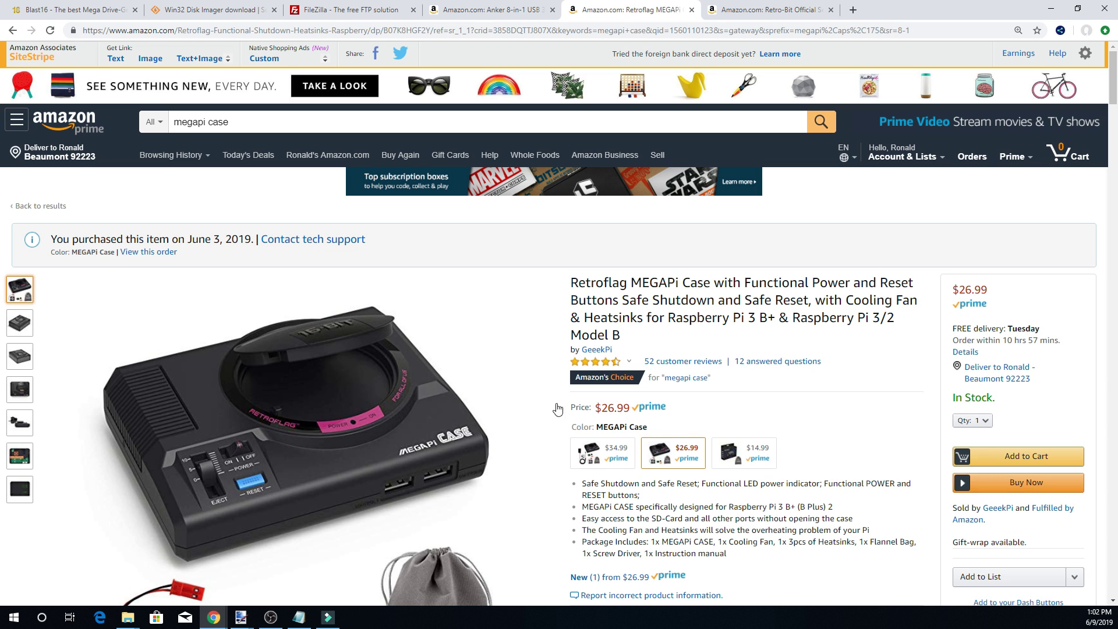
{"action": "scroll", "coordinate": [610, 460], "scroll_direction": "down", "scroll_amount": 2}
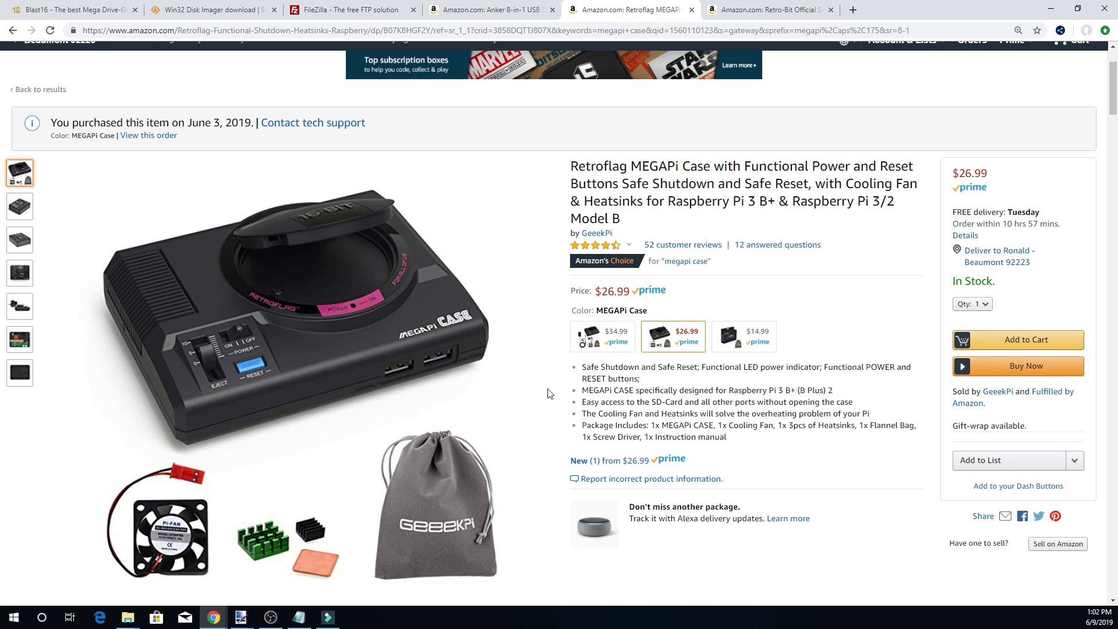
{"action": "mouse_move", "coordinate": [345, 504]}
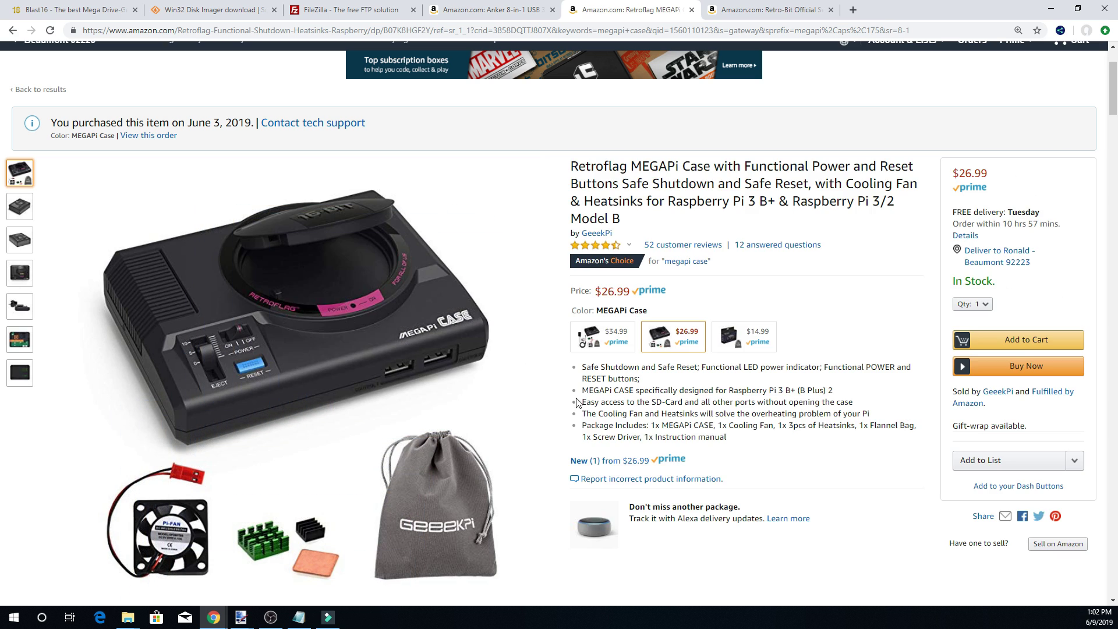
{"action": "mouse_move", "coordinate": [367, 483]}
{"action": "scroll", "coordinate": [551, 446], "scroll_direction": "up", "scroll_amount": 2}
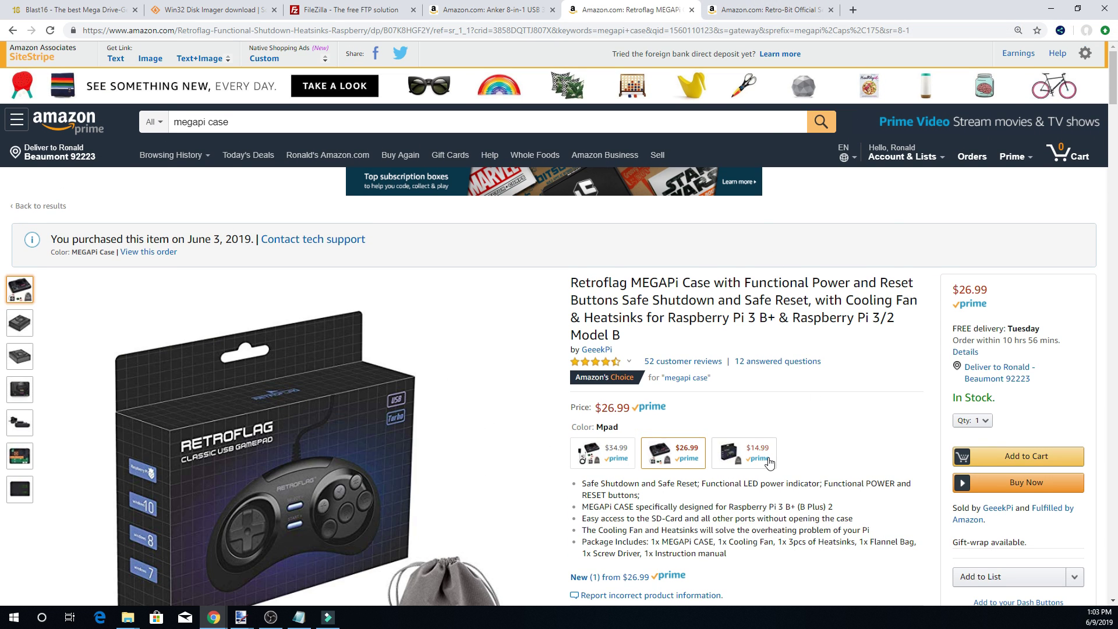
Select the $14.99 Mpad variant and read the Retroflag Classic USB Controller-M details
{"action": "left_click", "coordinate": [770, 461]}
{"action": "scroll", "coordinate": [757, 460], "scroll_direction": "down", "scroll_amount": 2}
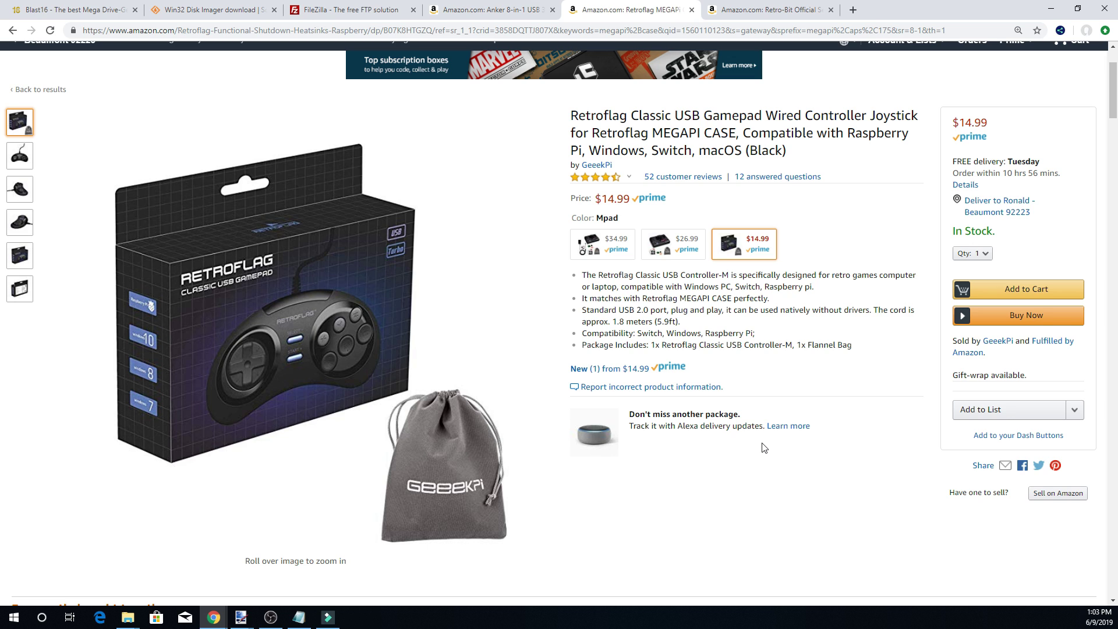
{"action": "scroll", "coordinate": [764, 448], "scroll_direction": "up", "scroll_amount": 2}
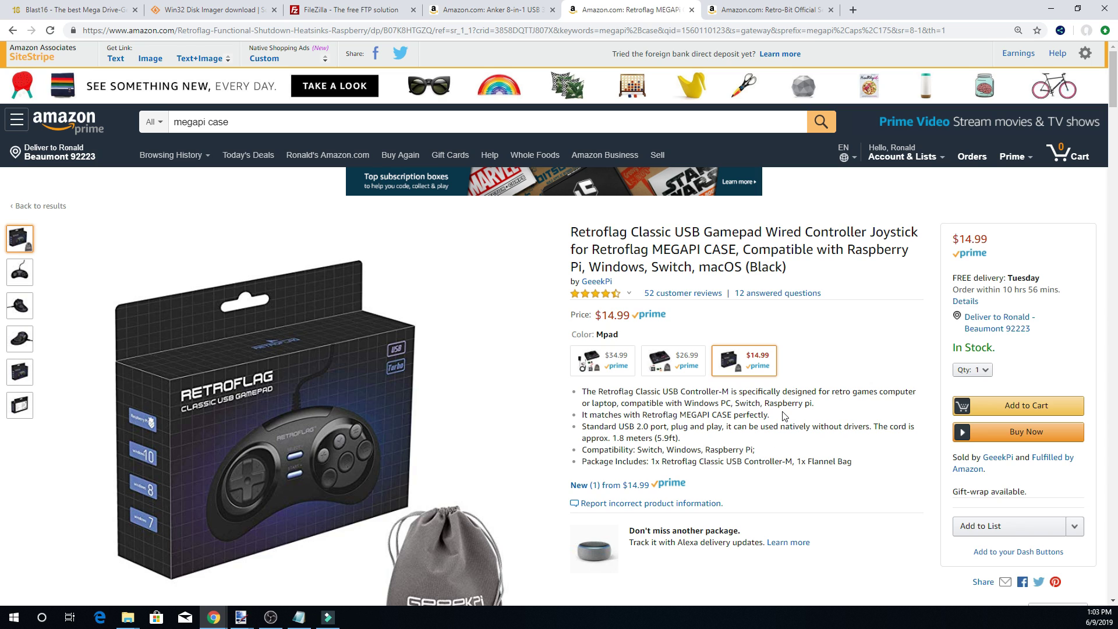
Check the $19.90 Retro-Bit Sega Genesis USB controller listing, then return to the FileZilla homepage
{"action": "left_click", "coordinate": [774, 10]}
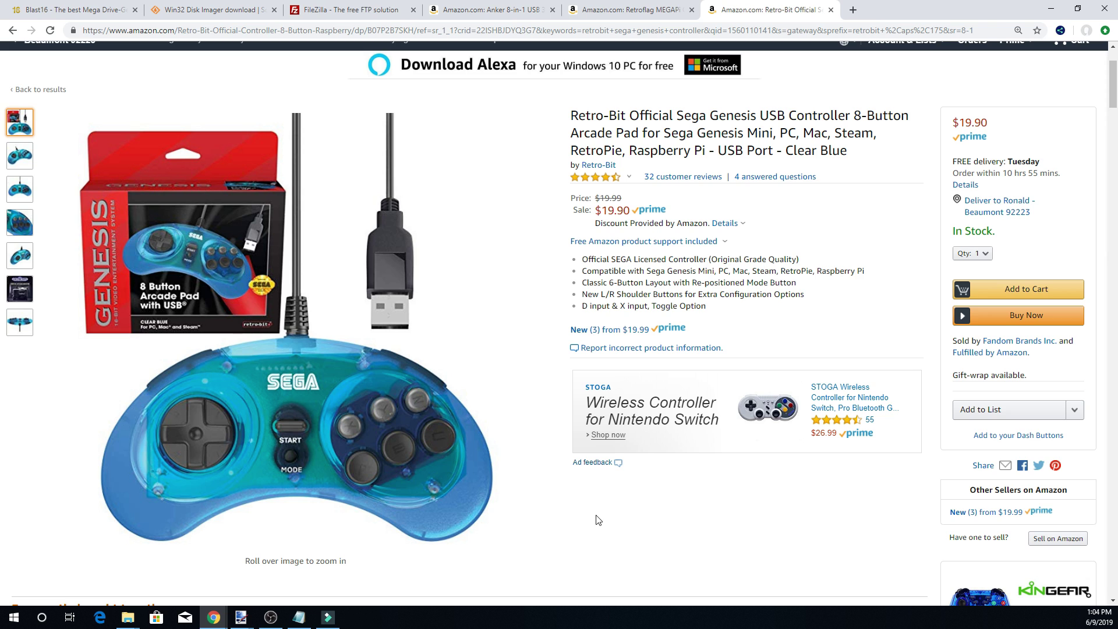
{"action": "scroll", "coordinate": [592, 520], "scroll_direction": "up", "scroll_amount": 1}
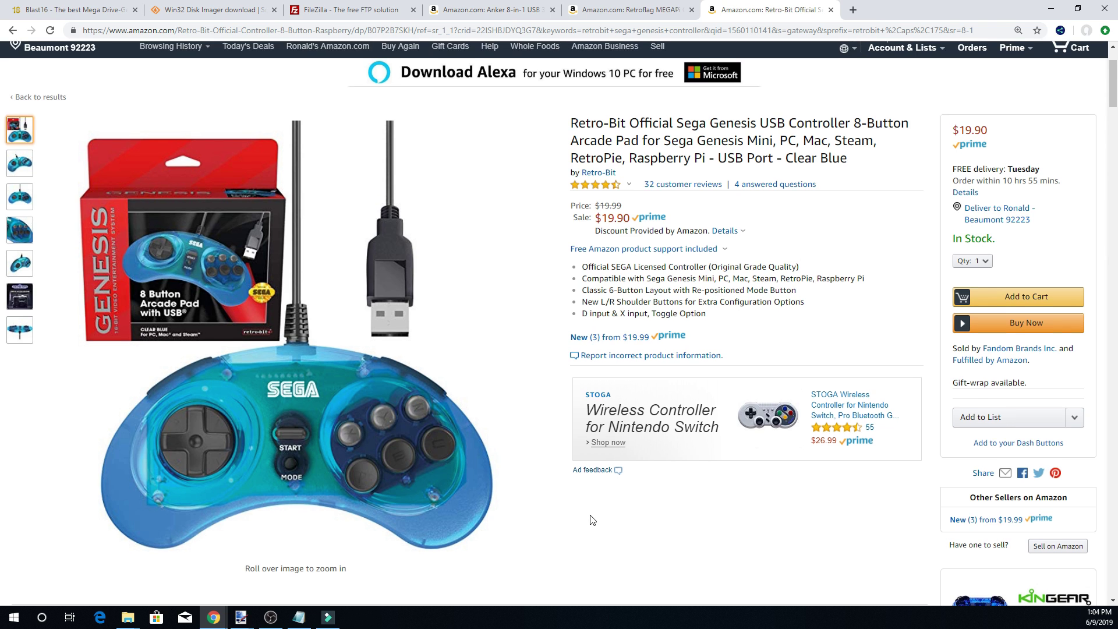
{"action": "left_click", "coordinate": [347, 12]}
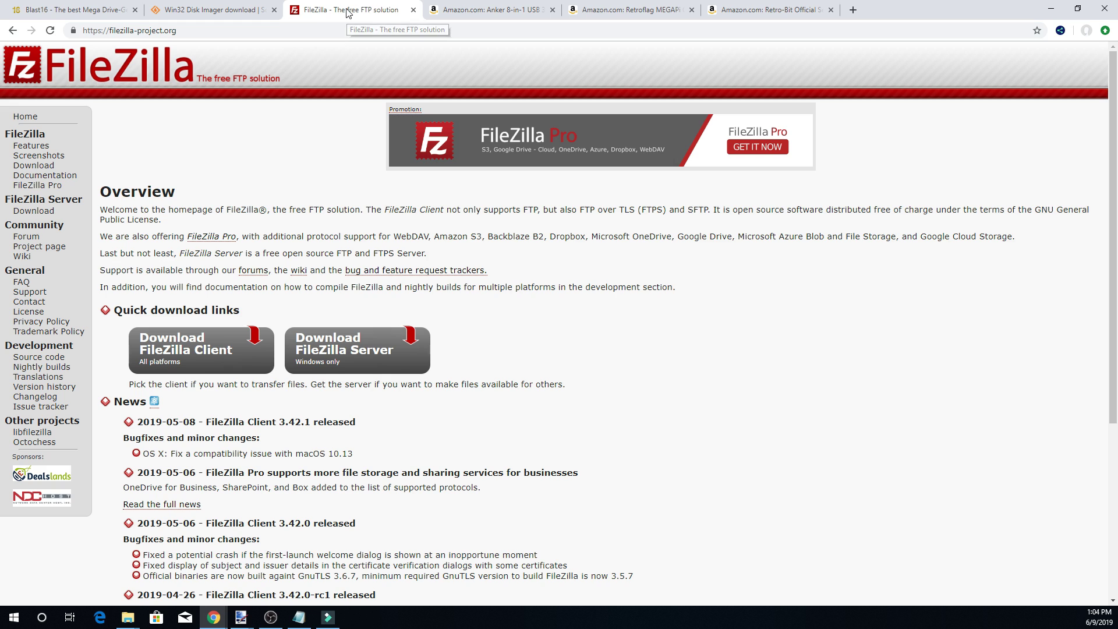
Go back via the Win32 Disk Imager page to the Blast16 downloads page
{"action": "left_click", "coordinate": [221, 14]}
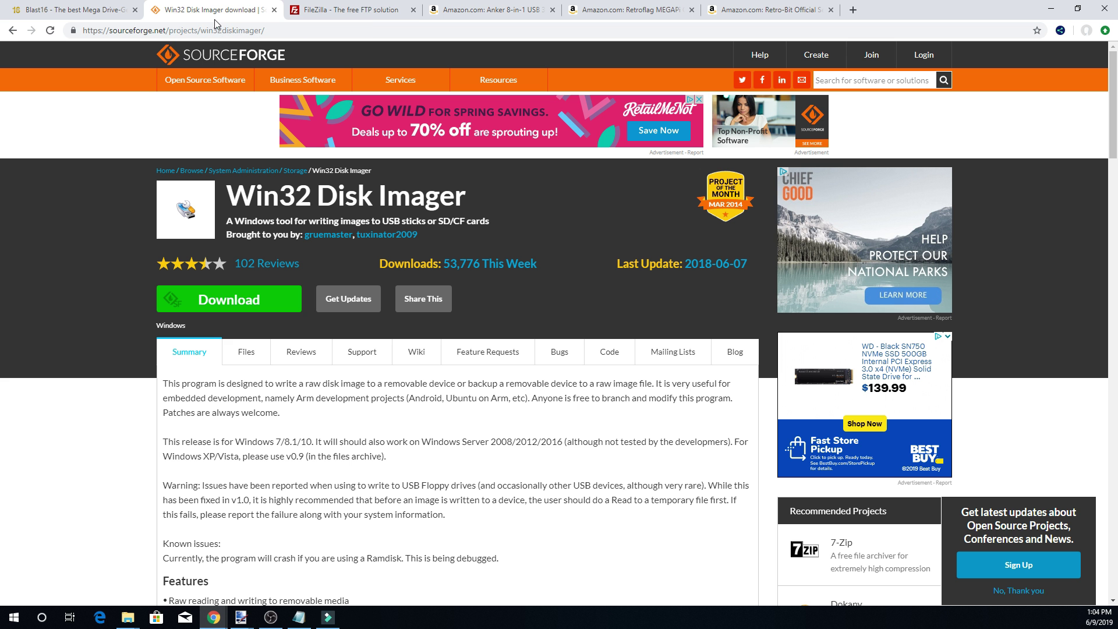
{"action": "left_click", "coordinate": [104, 7]}
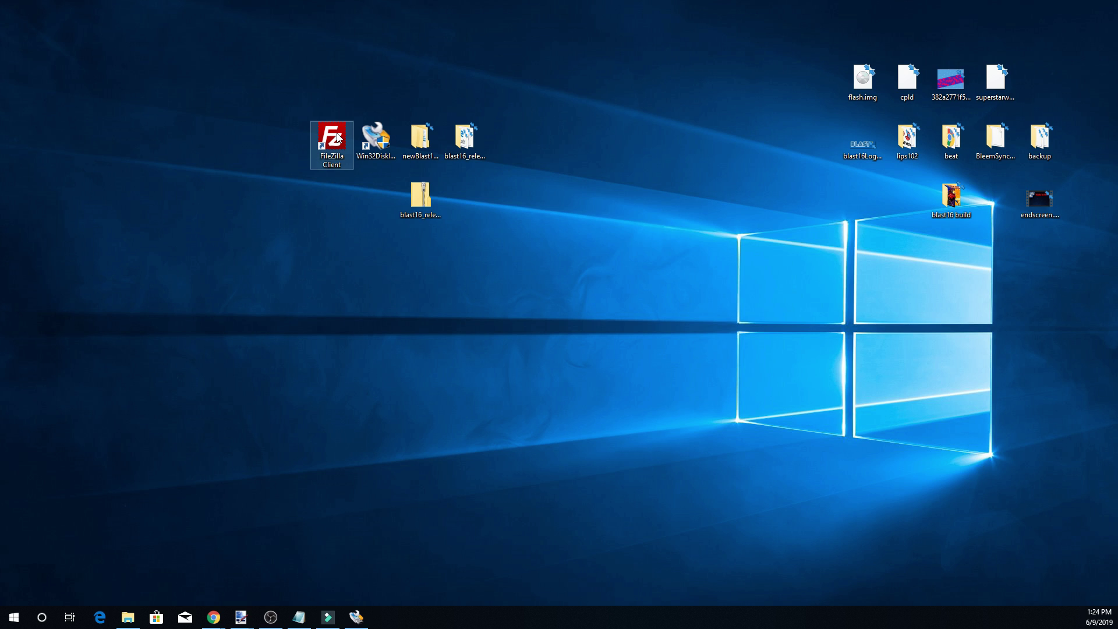
Extract blast16_release-1.0.5-20190608.zip with 7-Zip into its own folder and select that folder
{"action": "left_click", "coordinate": [427, 208]}
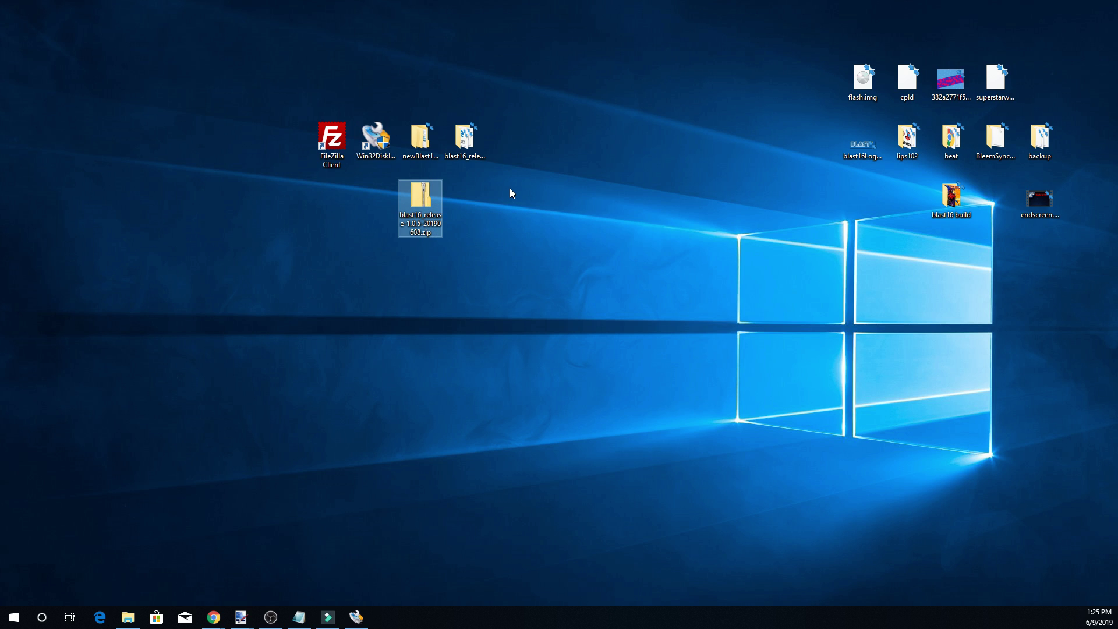
{"action": "right_click", "coordinate": [426, 199]}
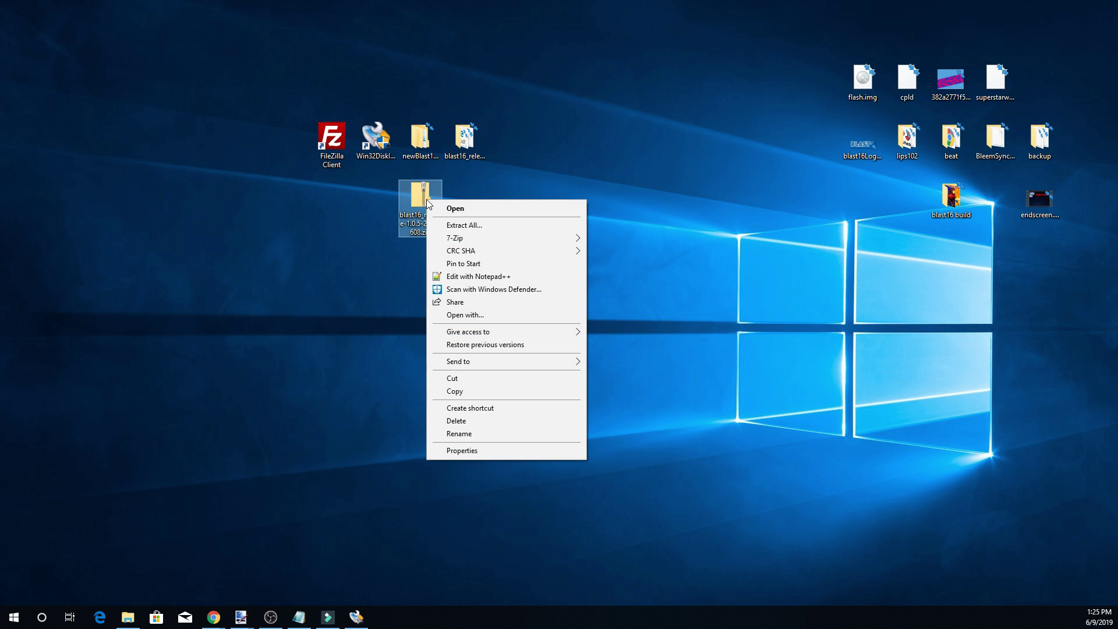
{"action": "mouse_move", "coordinate": [465, 239]}
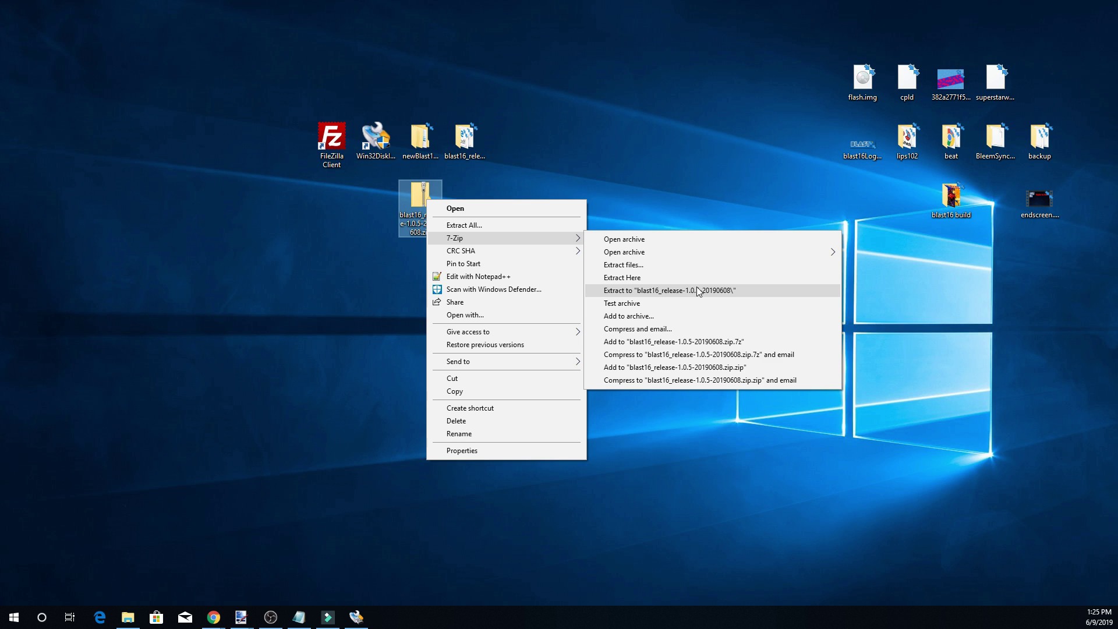
{"action": "left_click", "coordinate": [640, 169]}
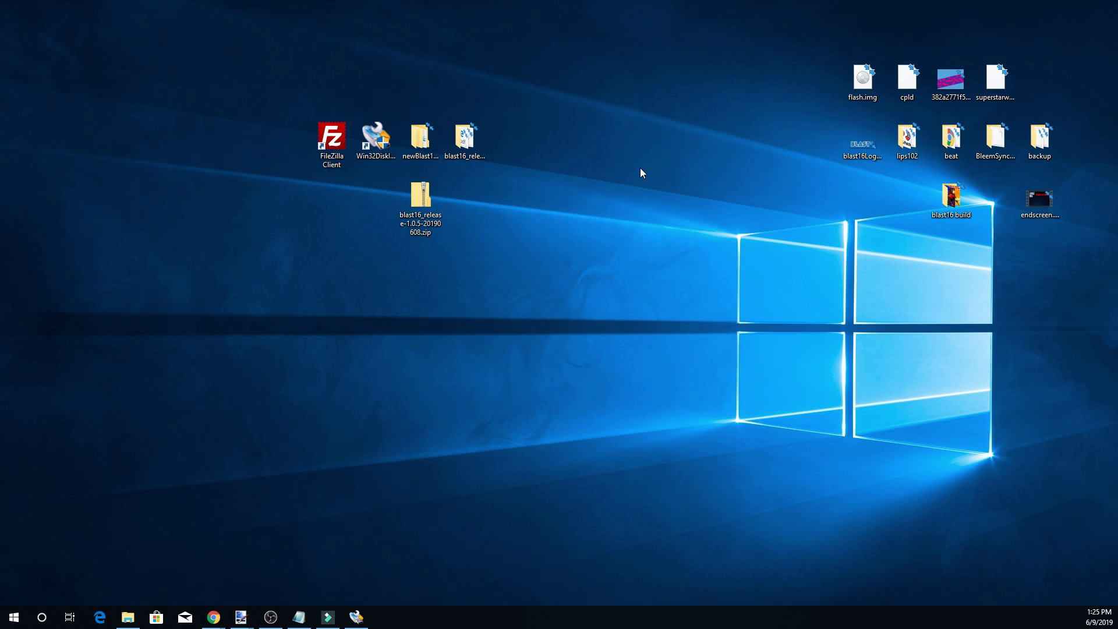
{"action": "left_click", "coordinate": [475, 141]}
Open the blast16_release-1.0.5-20190608 folder and select its 3,527,749 KB .img disc image
{"action": "double_click", "coordinate": [474, 142]}
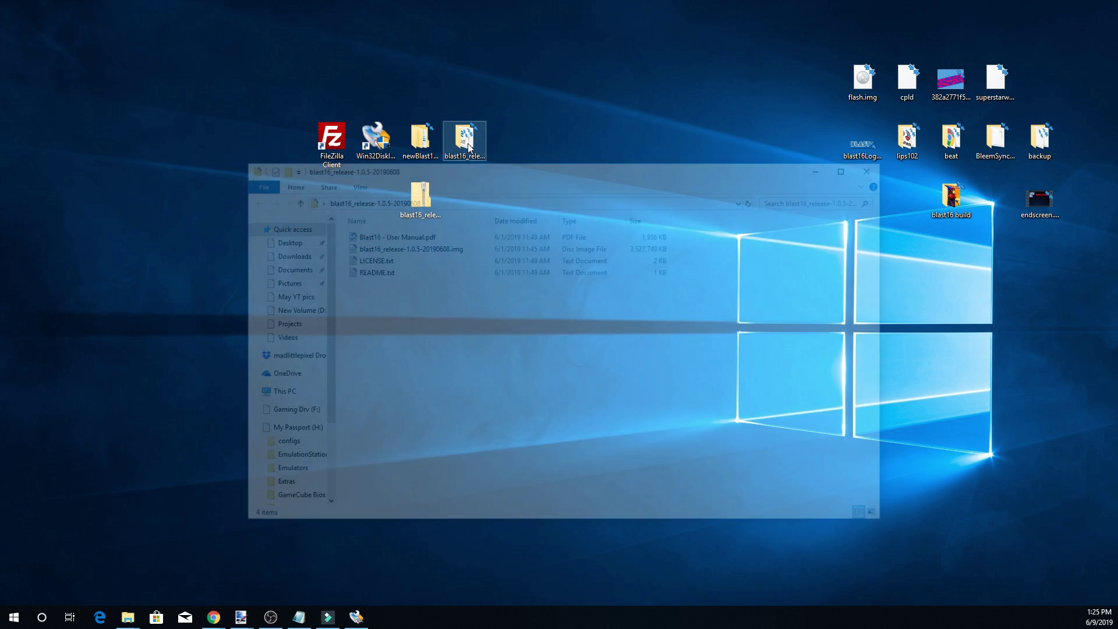
{"action": "left_click", "coordinate": [407, 248]}
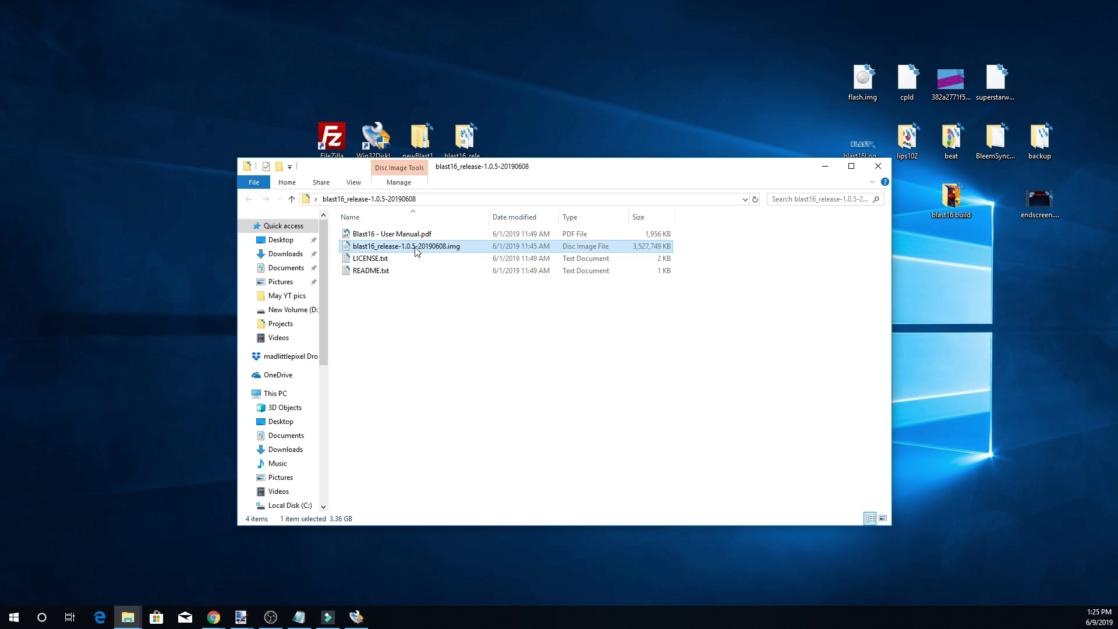
{"action": "left_click_drag", "start_coordinate": [589, 249], "coordinate": [606, 249]}
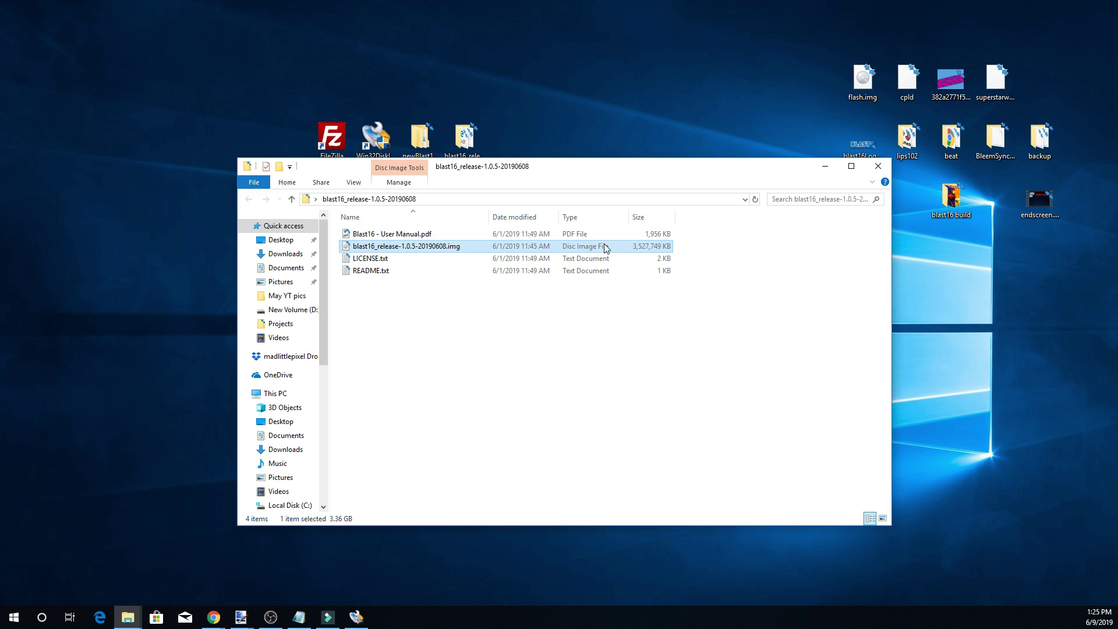